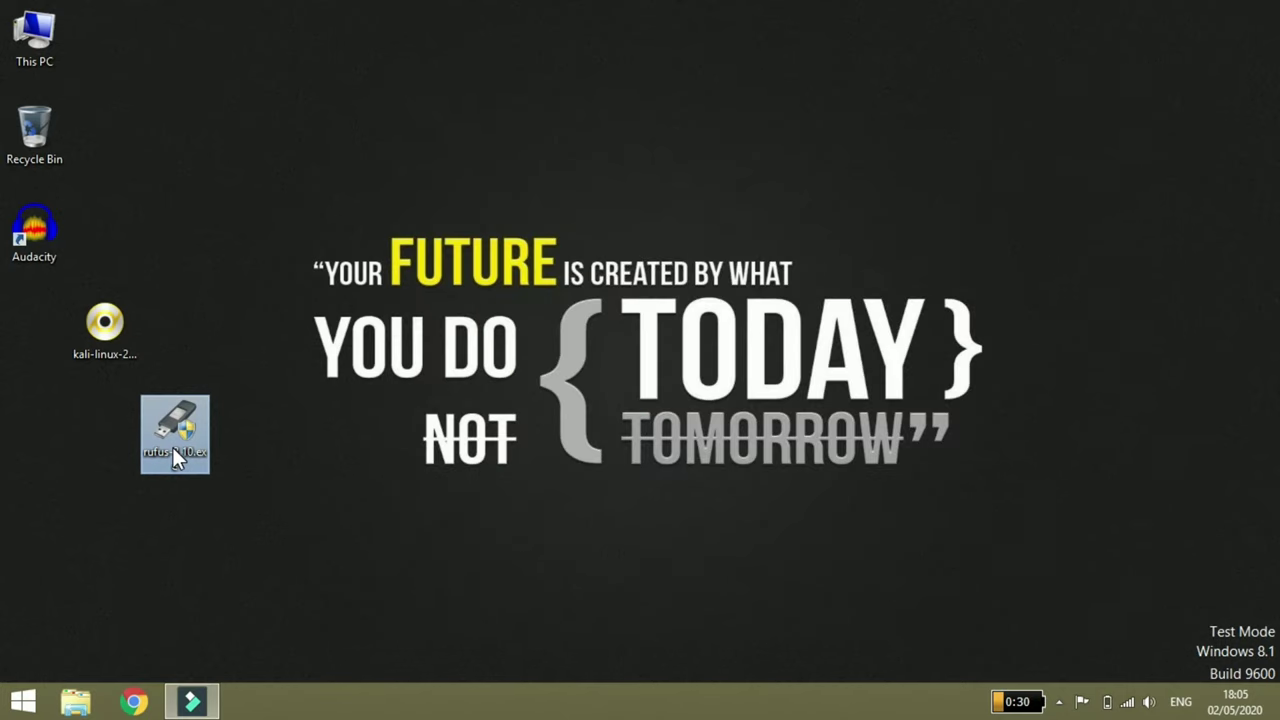
Launch Rufus 3.10 from the desktop and keep the 32 GB USB drive (G:) as the target device
left_click_drag(172, 447, 226, 533)
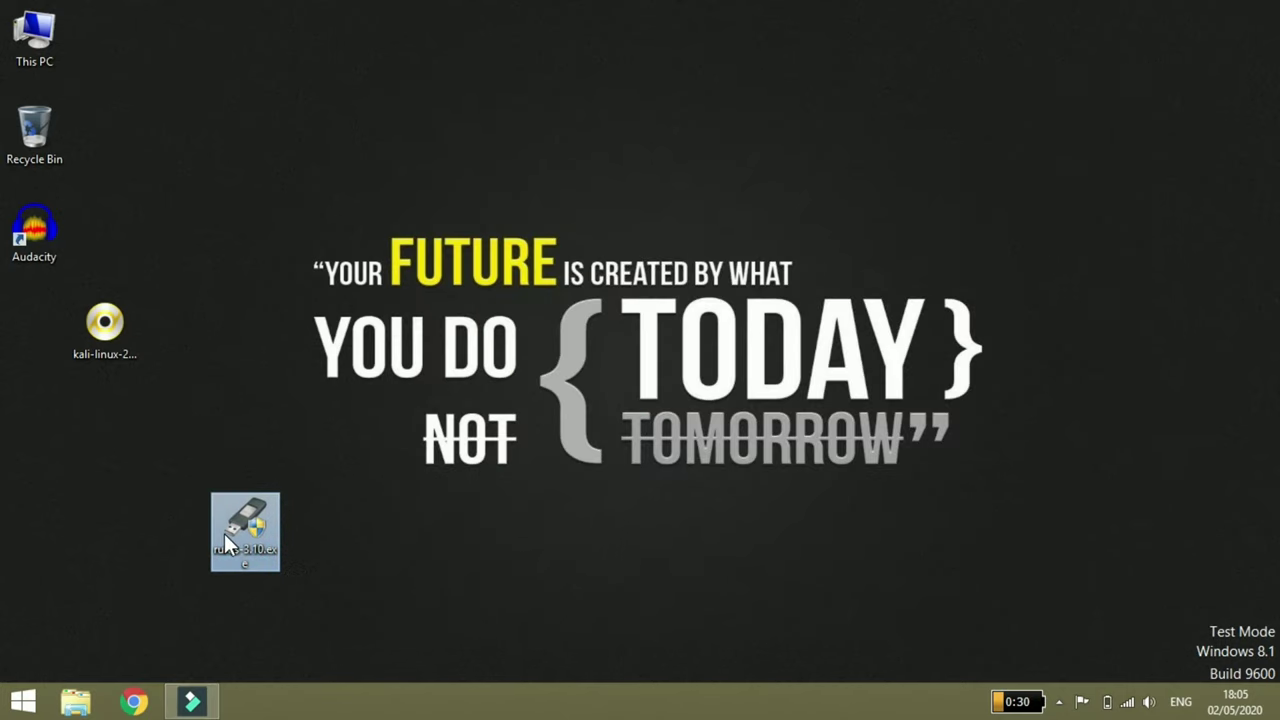
left_click(349, 509)
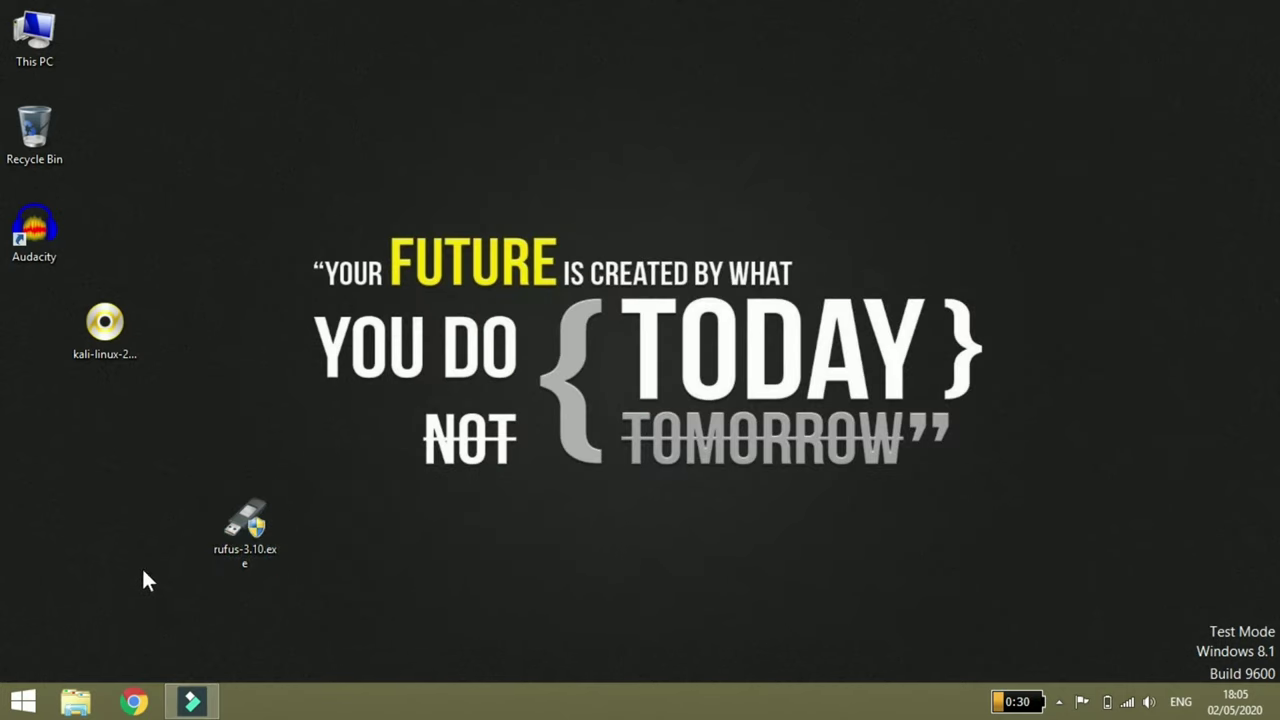
double_click(278, 553)
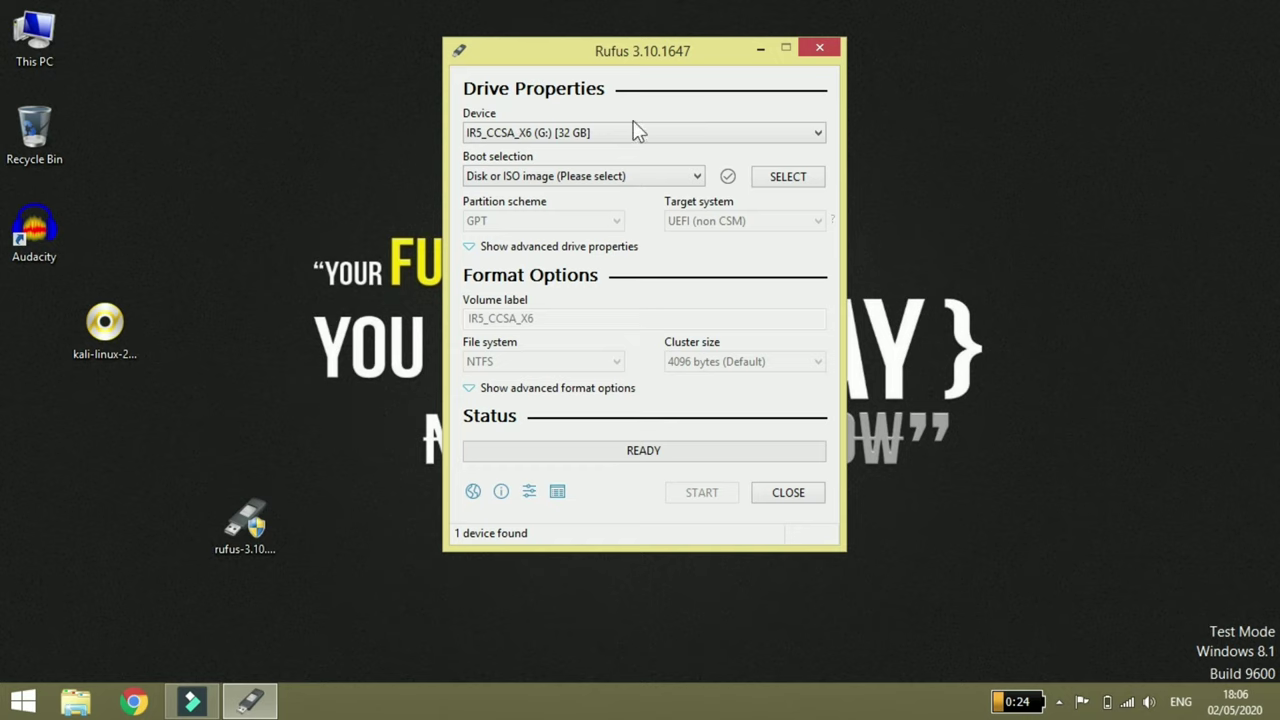
left_click(560, 134)
left_click(560, 134)
Load kali-linux-2020.1-installer-amd64.iso from the Desktop folder as the boot image
left_click(789, 178)
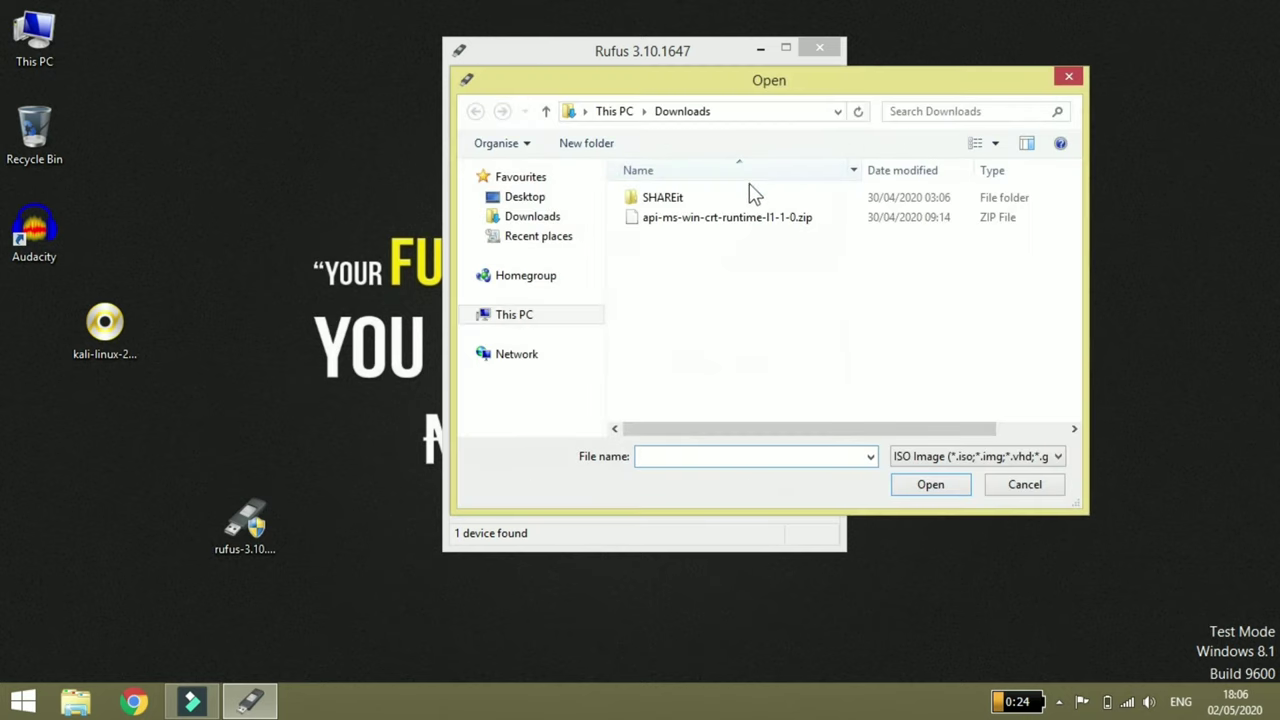
left_click(546, 205)
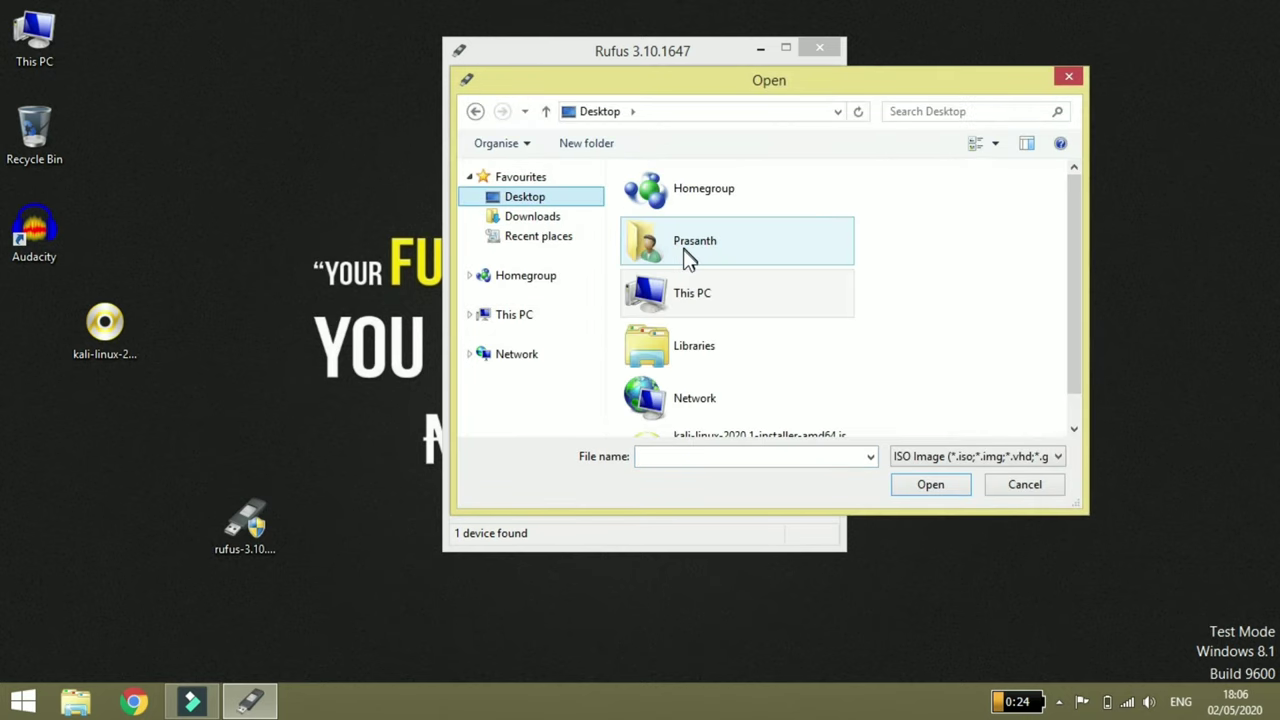
left_click_drag(1086, 229, 1088, 323)
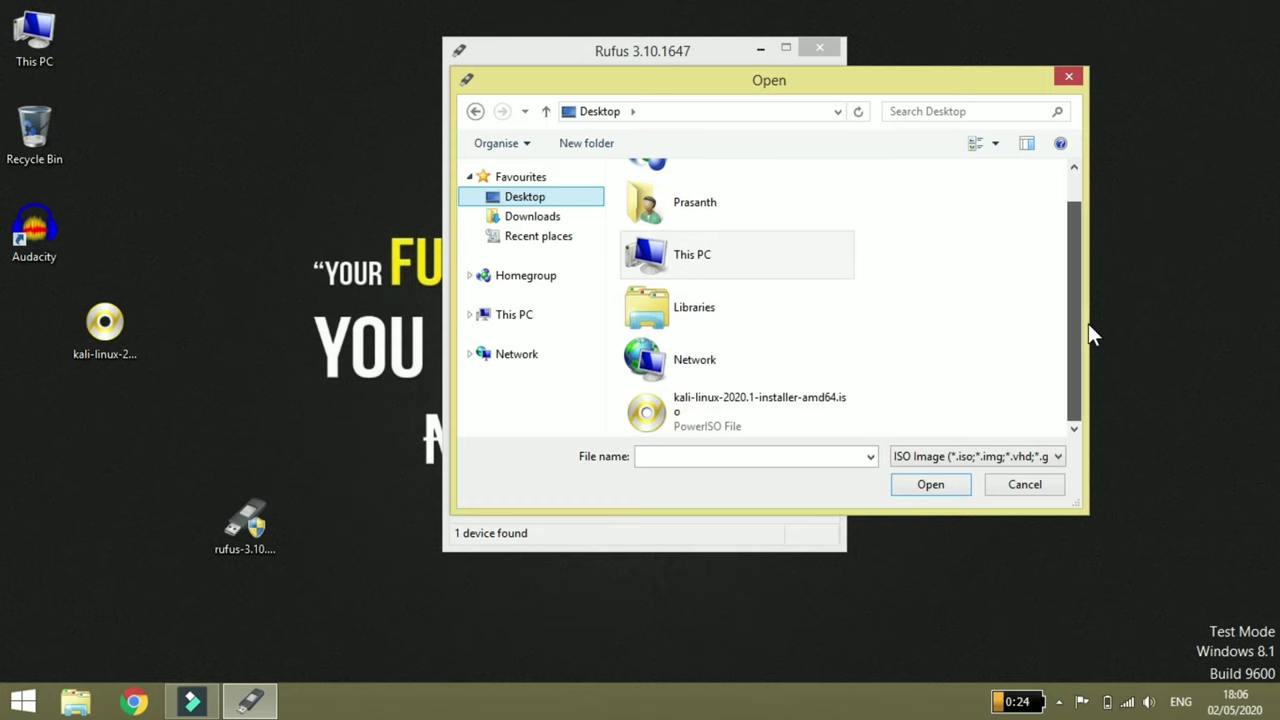
left_click(779, 415)
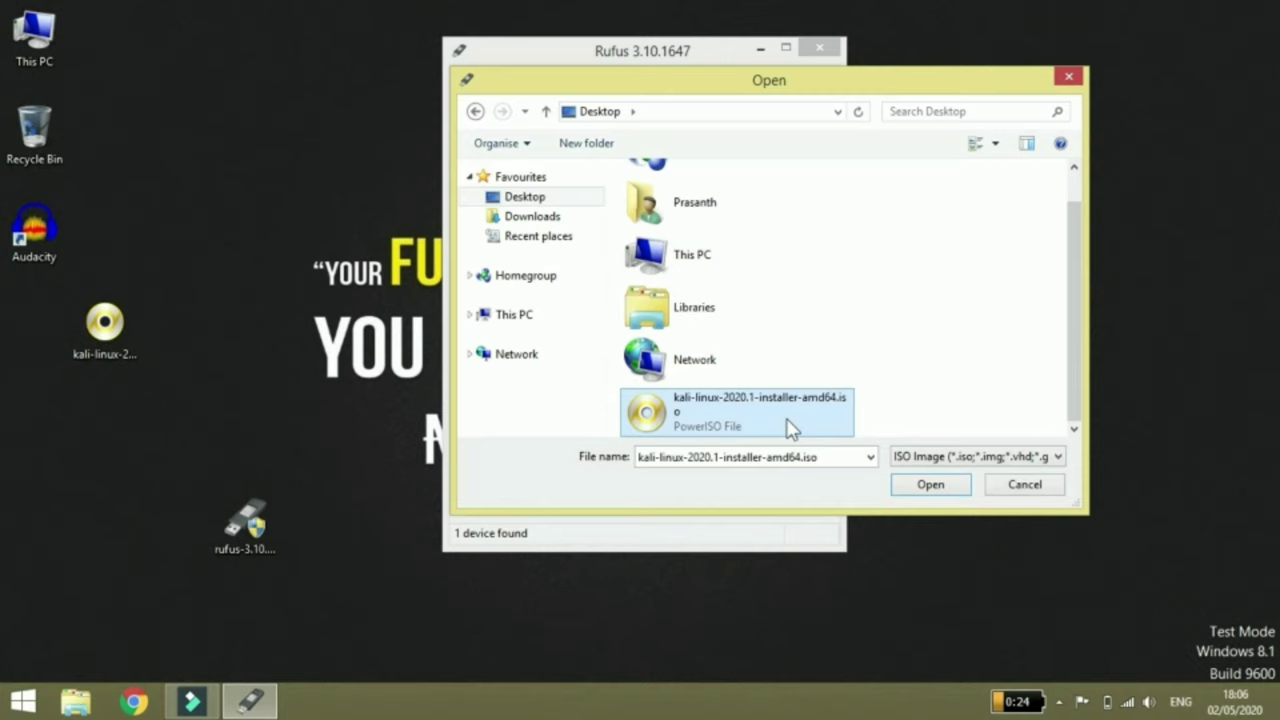
left_click(920, 485)
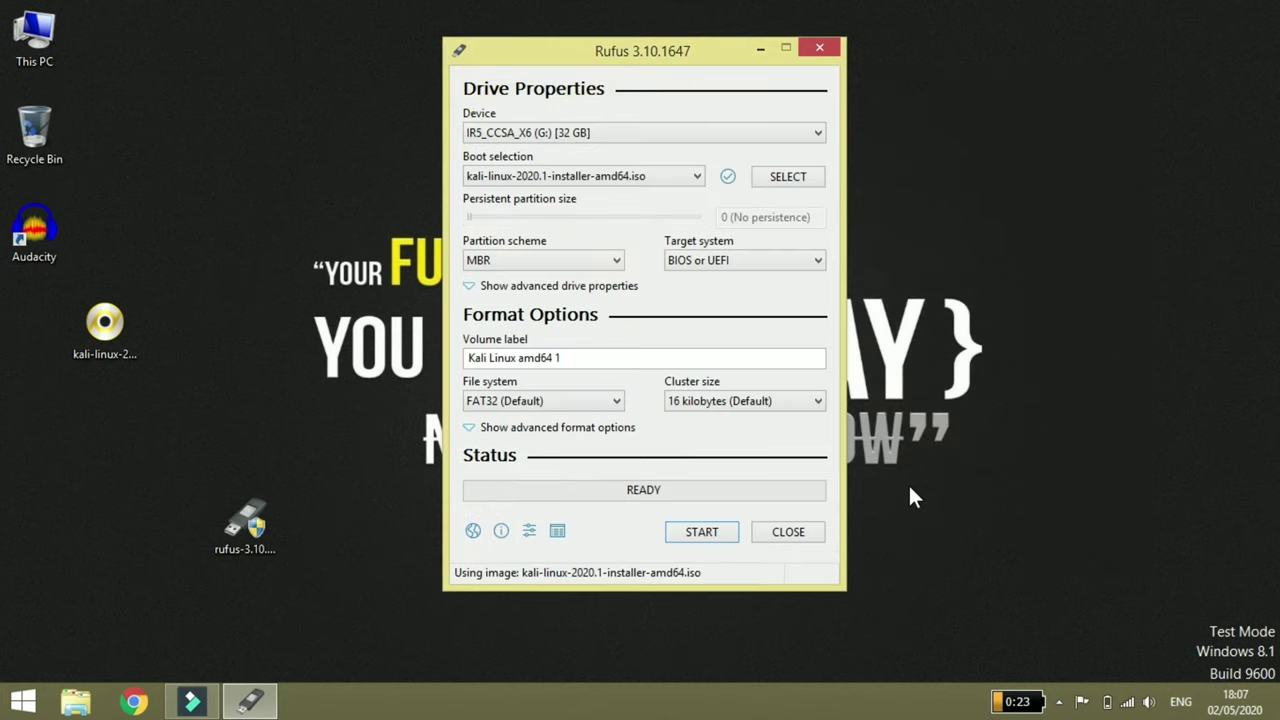
Write the Kali Linux image to the USB drive, accepting the erasure of its data, and close Rufus when finished
left_click(702, 533)
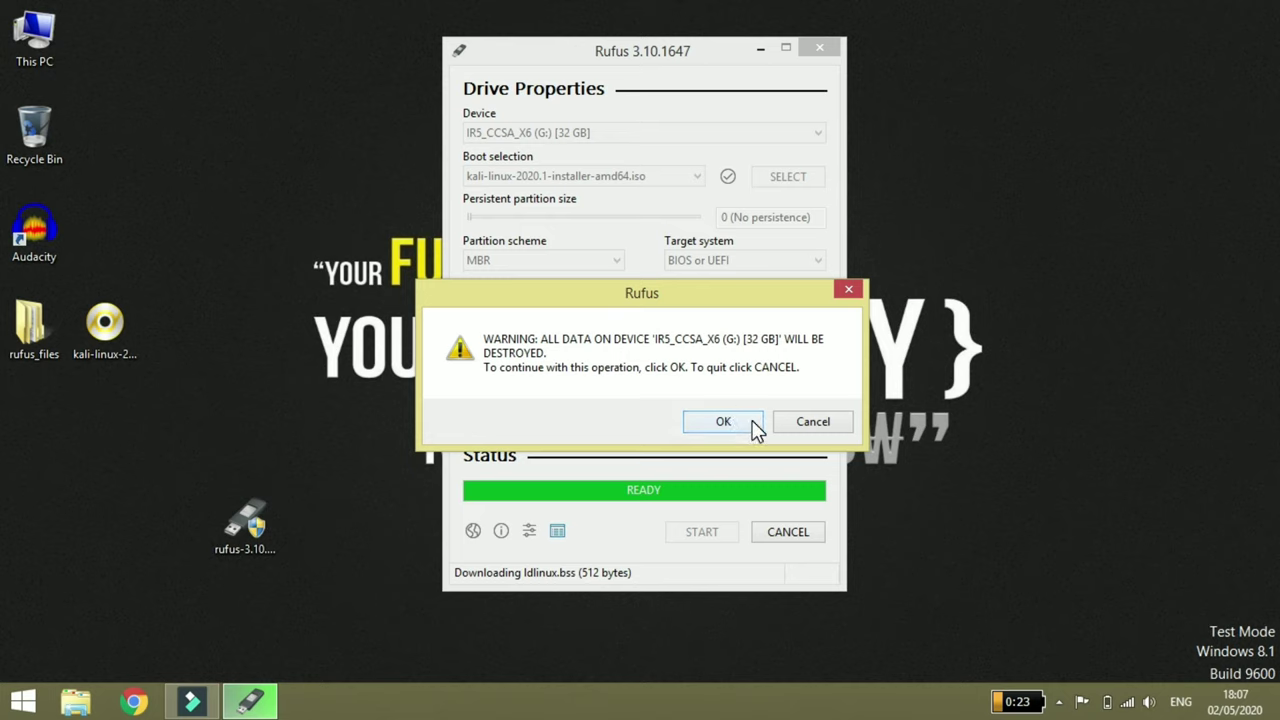
left_click(752, 420)
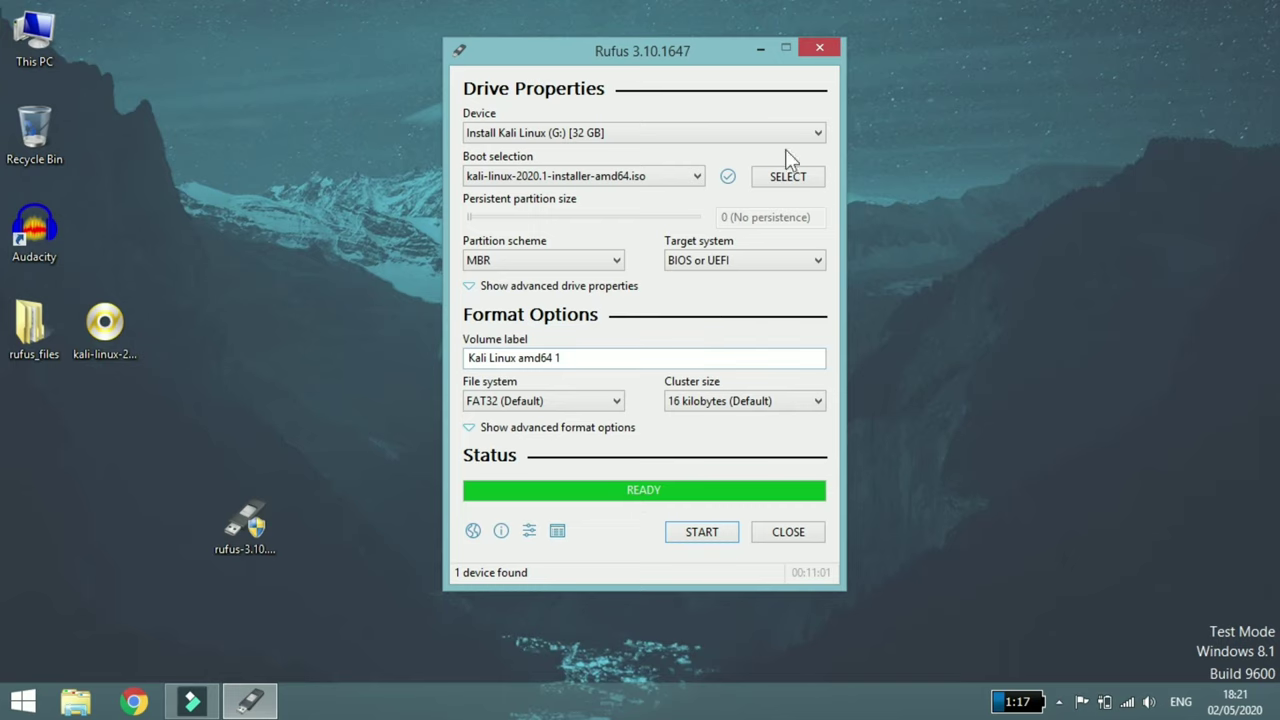
left_click(830, 42)
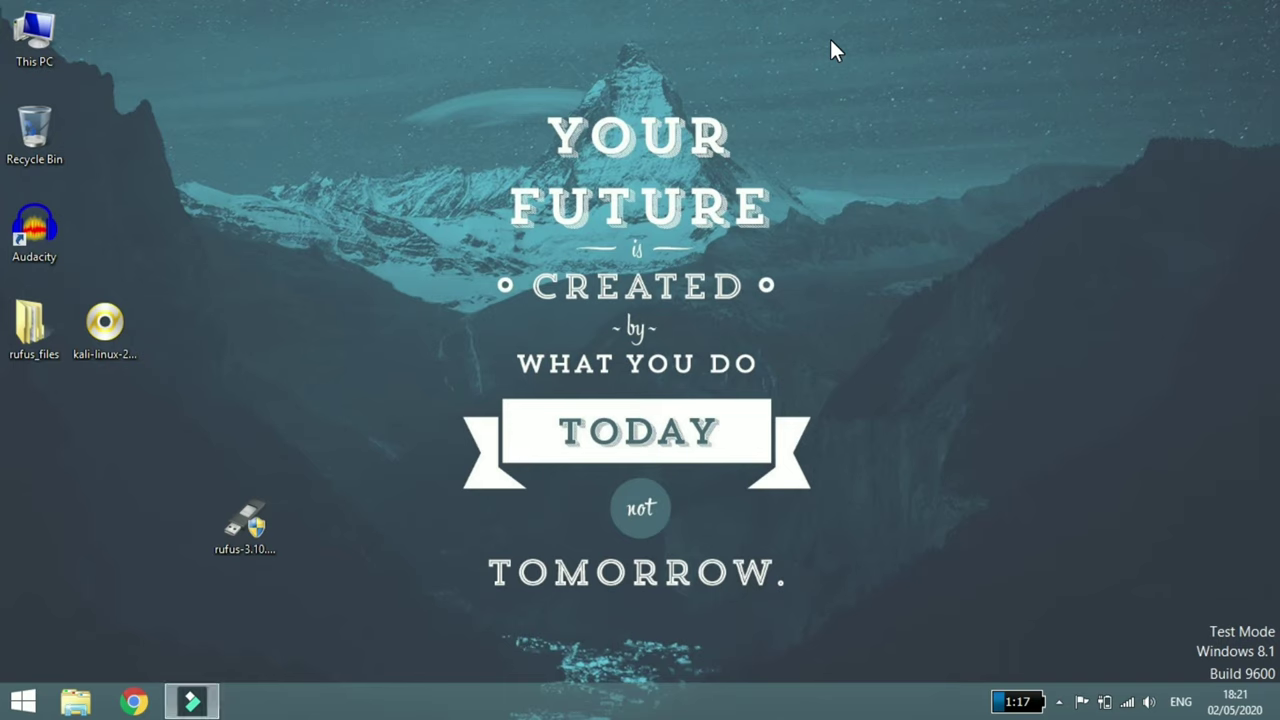
Open This PC and eject the Install Kali Linux (G:) drive
left_click(53, 60)
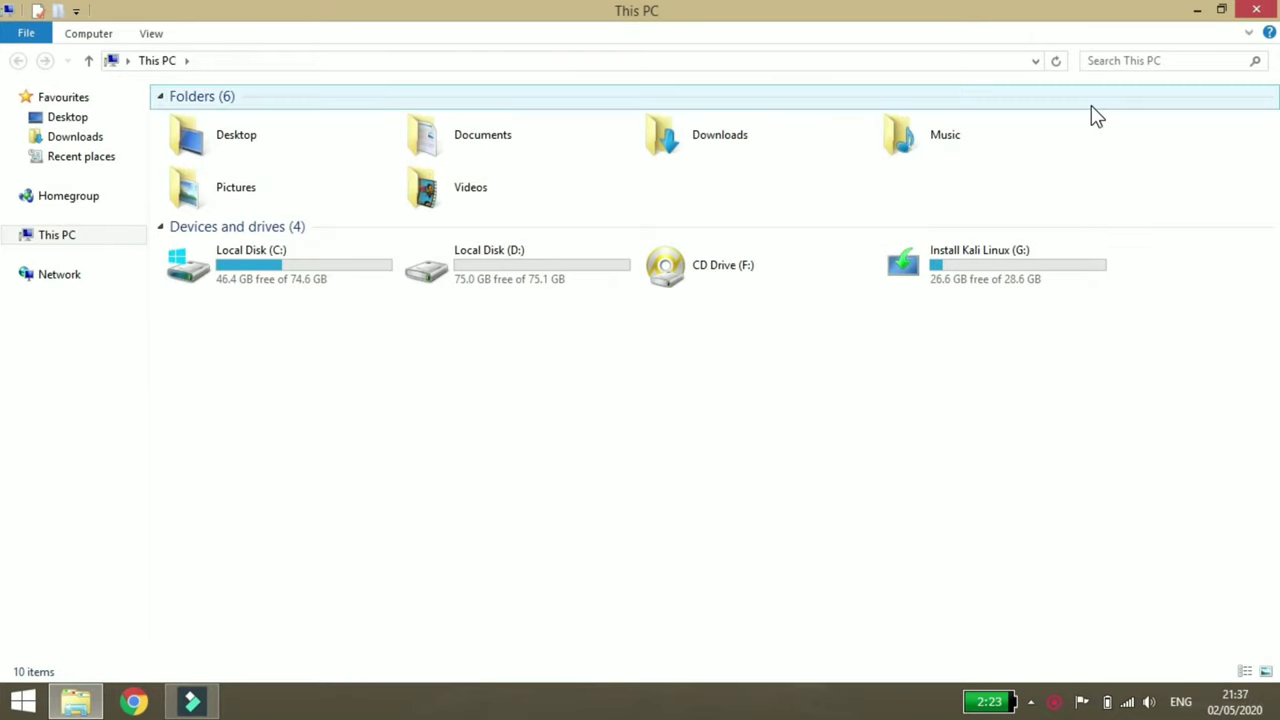
left_click(994, 278)
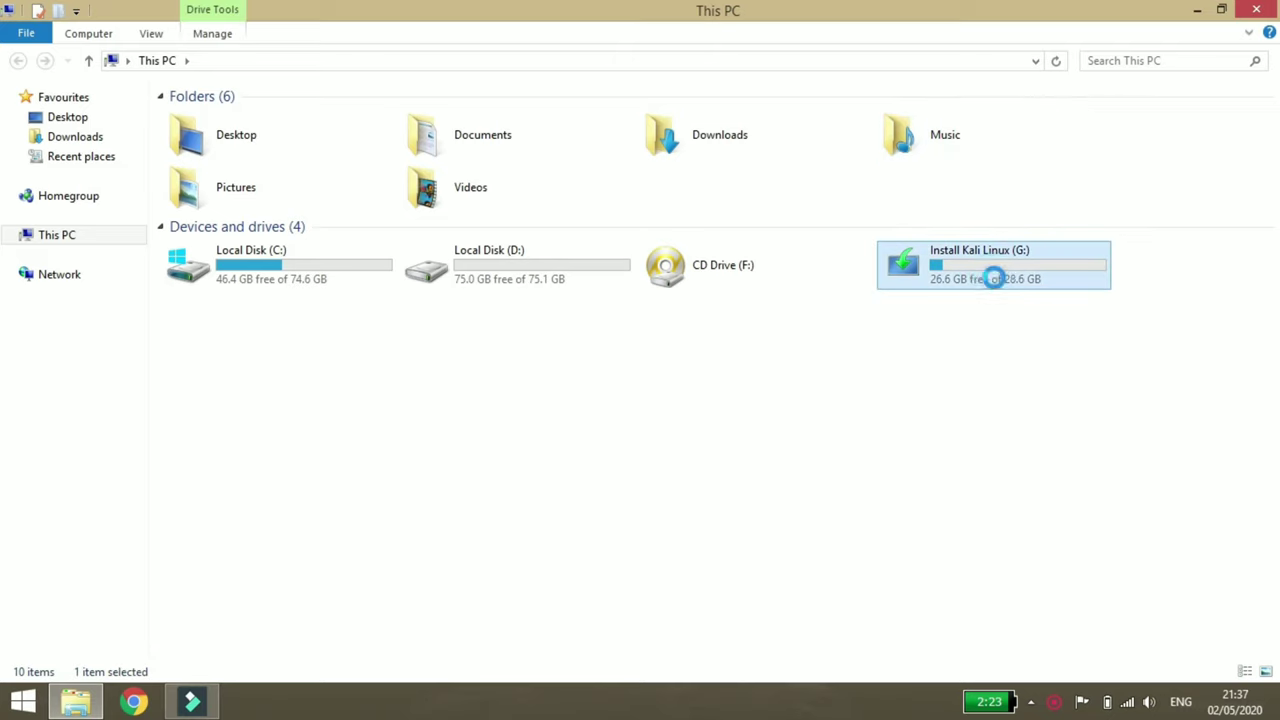
right_click(994, 278)
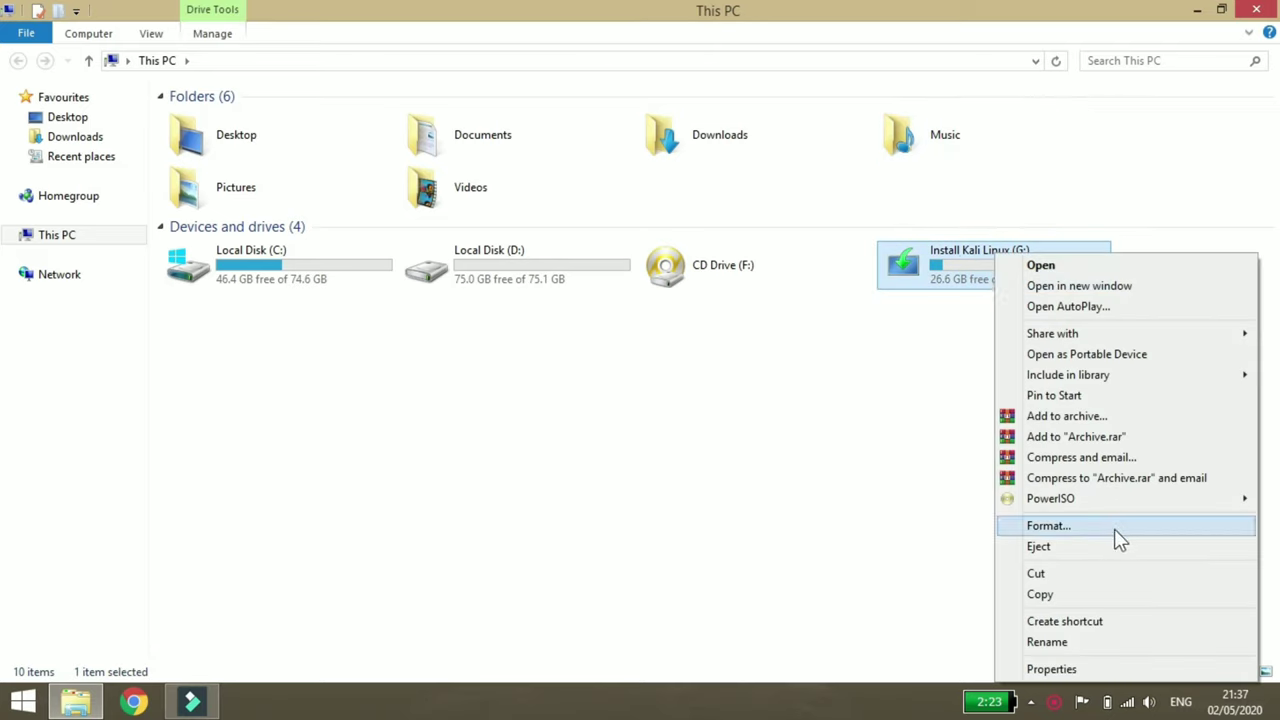
left_click(1069, 551)
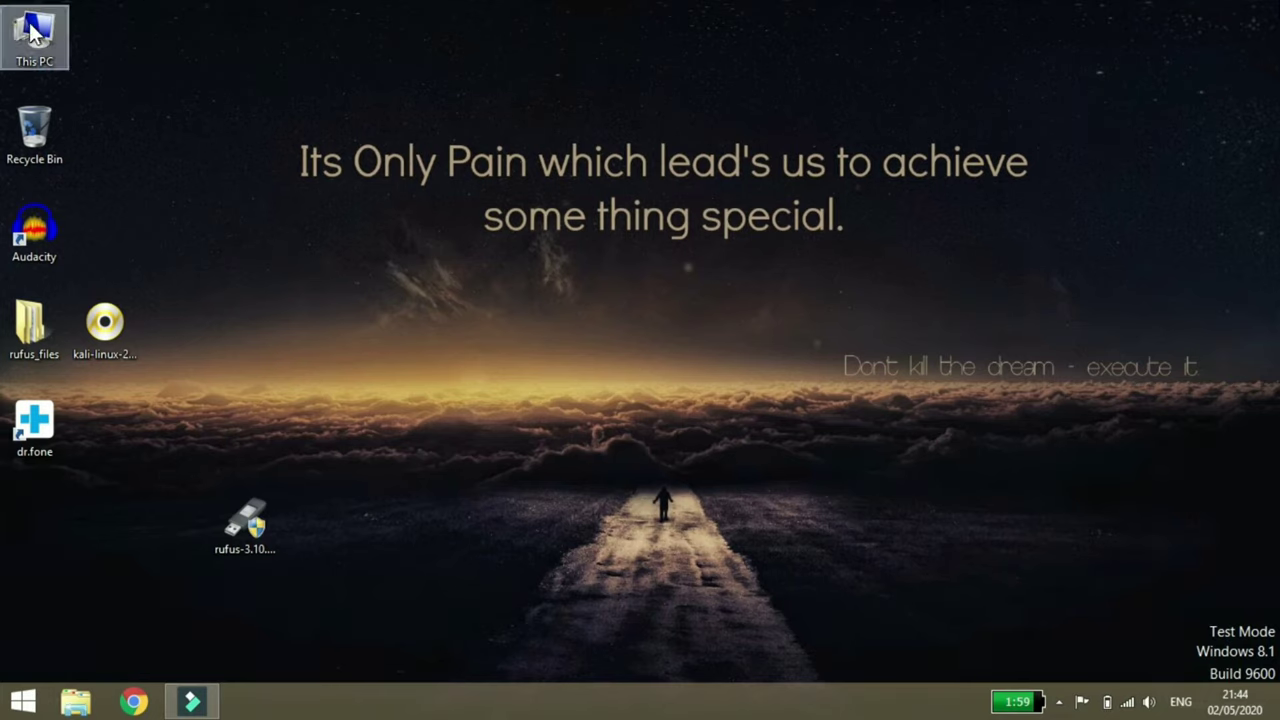
Look at the New Volume (E:) drive in This PC and return to the desktop
double_click(34, 32)
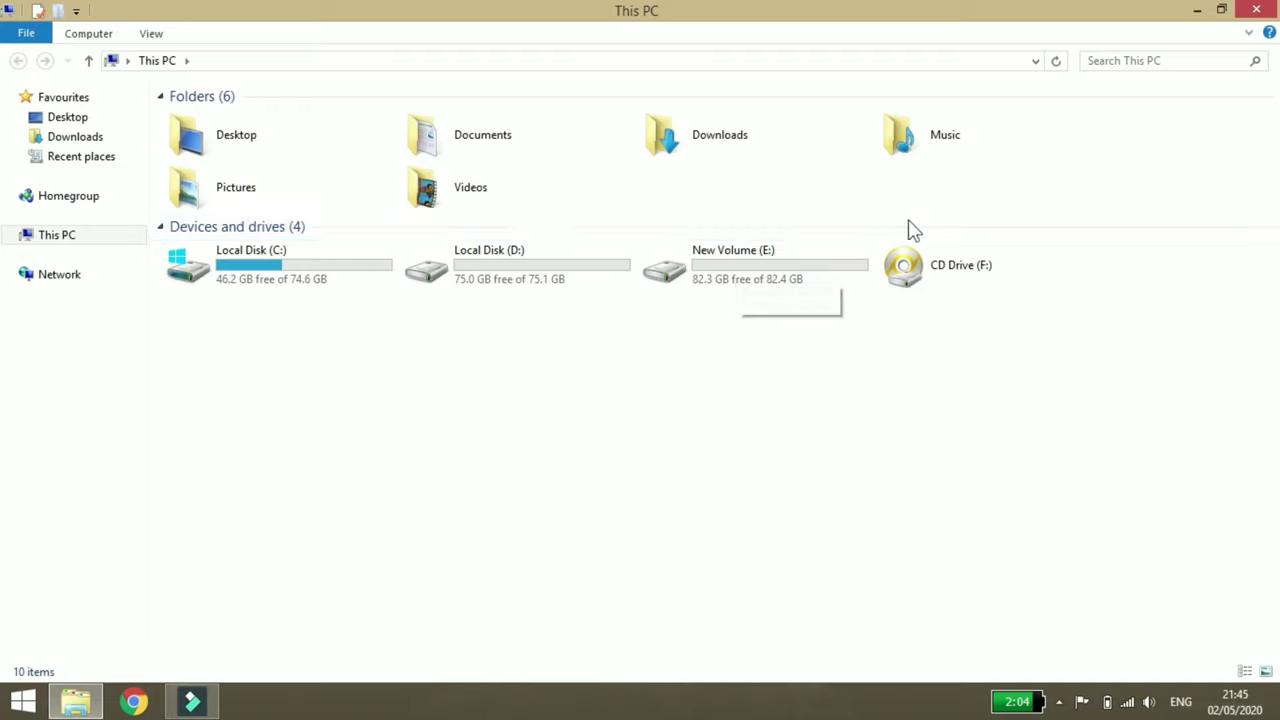
left_click(787, 269)
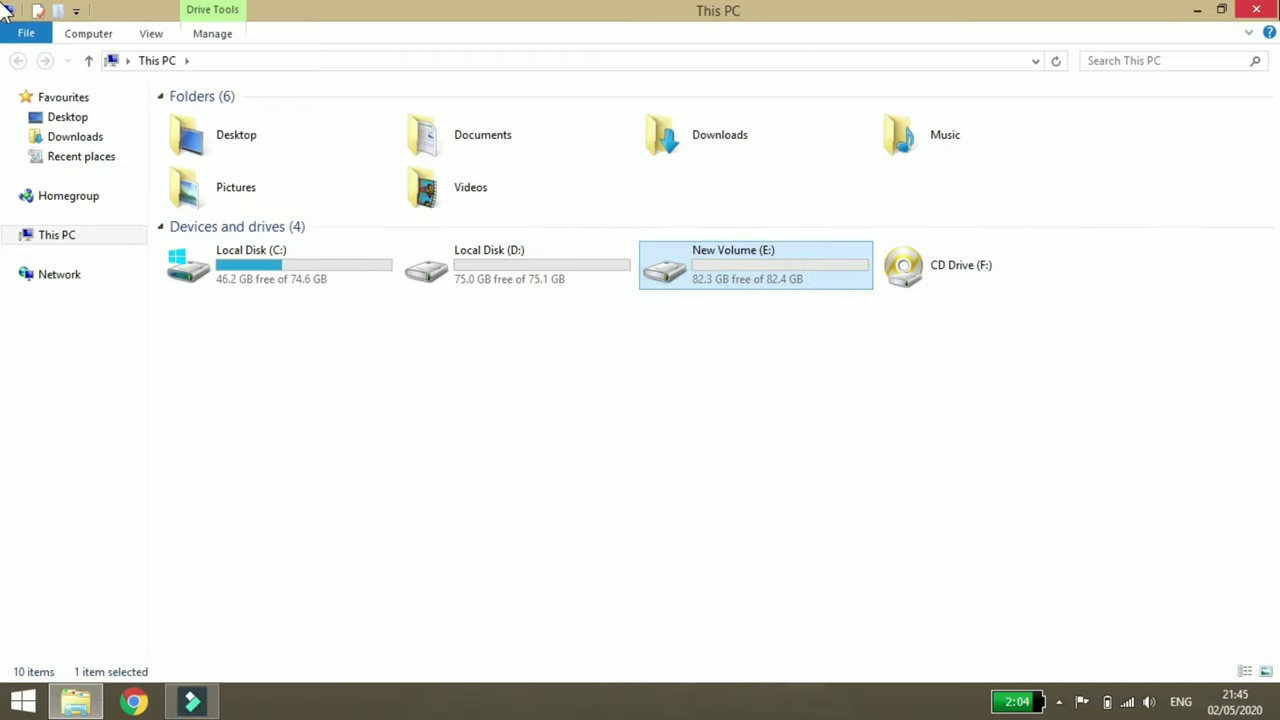
left_click(1206, 9)
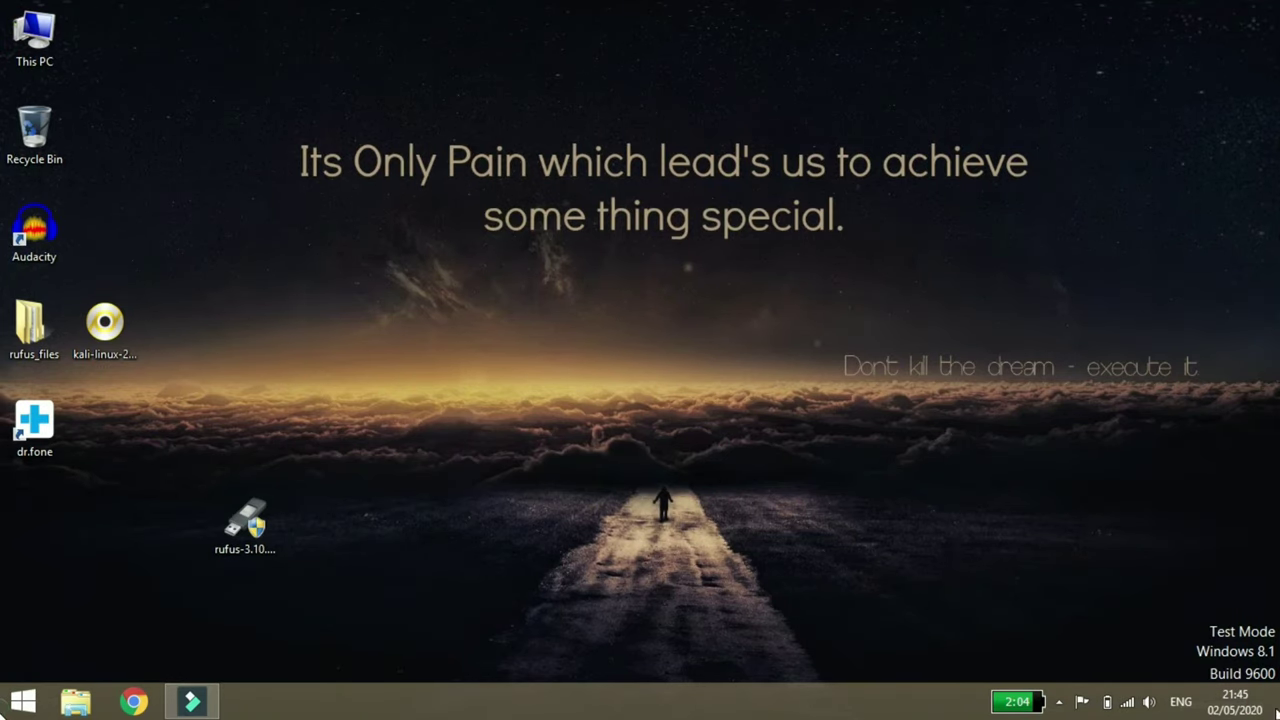
Search Windows for "partitions", open Create and format hard disk partitions, and move the Disk Management window towards the screen's centre
left_click(1255, 180)
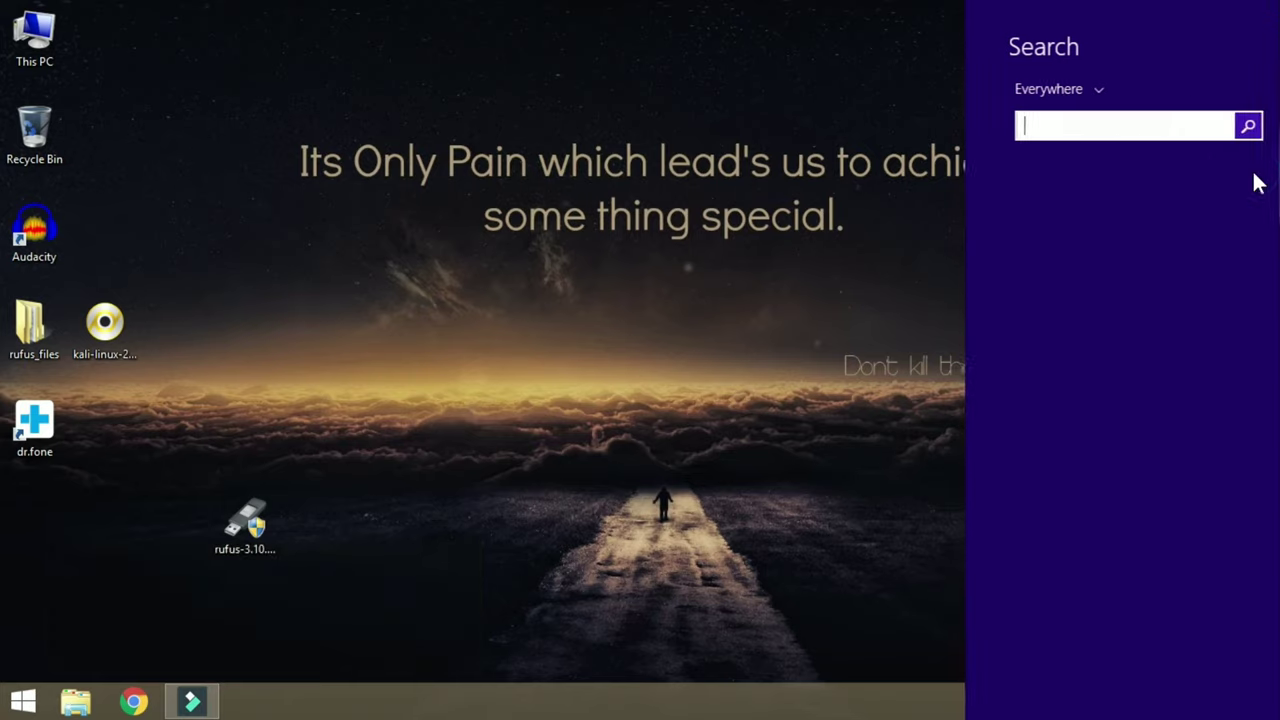
left_click(1273, 169)
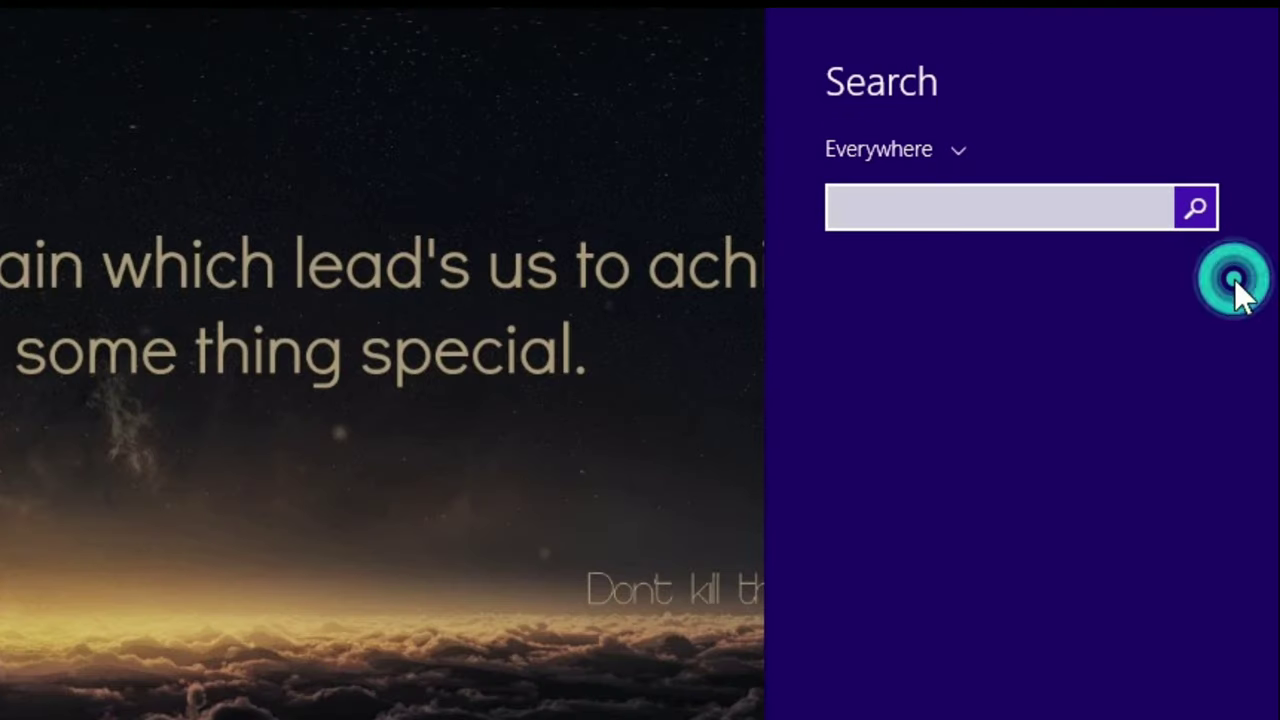
type("partitions")
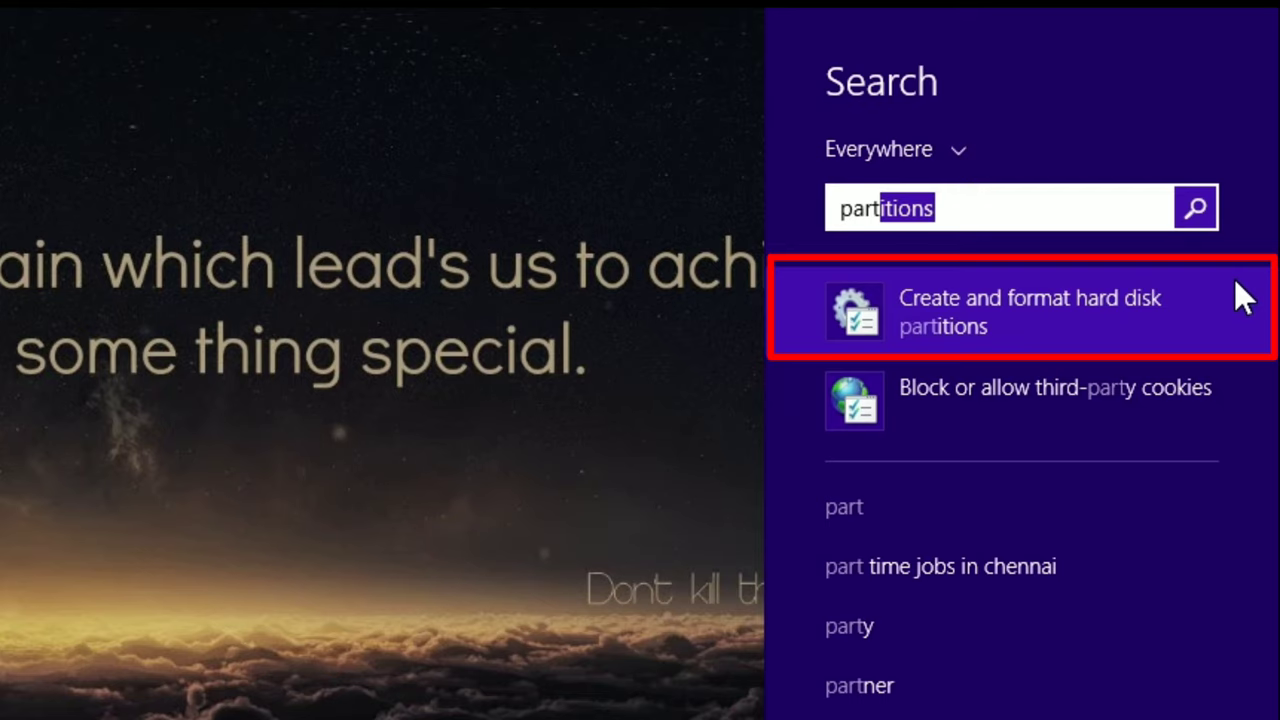
left_click(1136, 316)
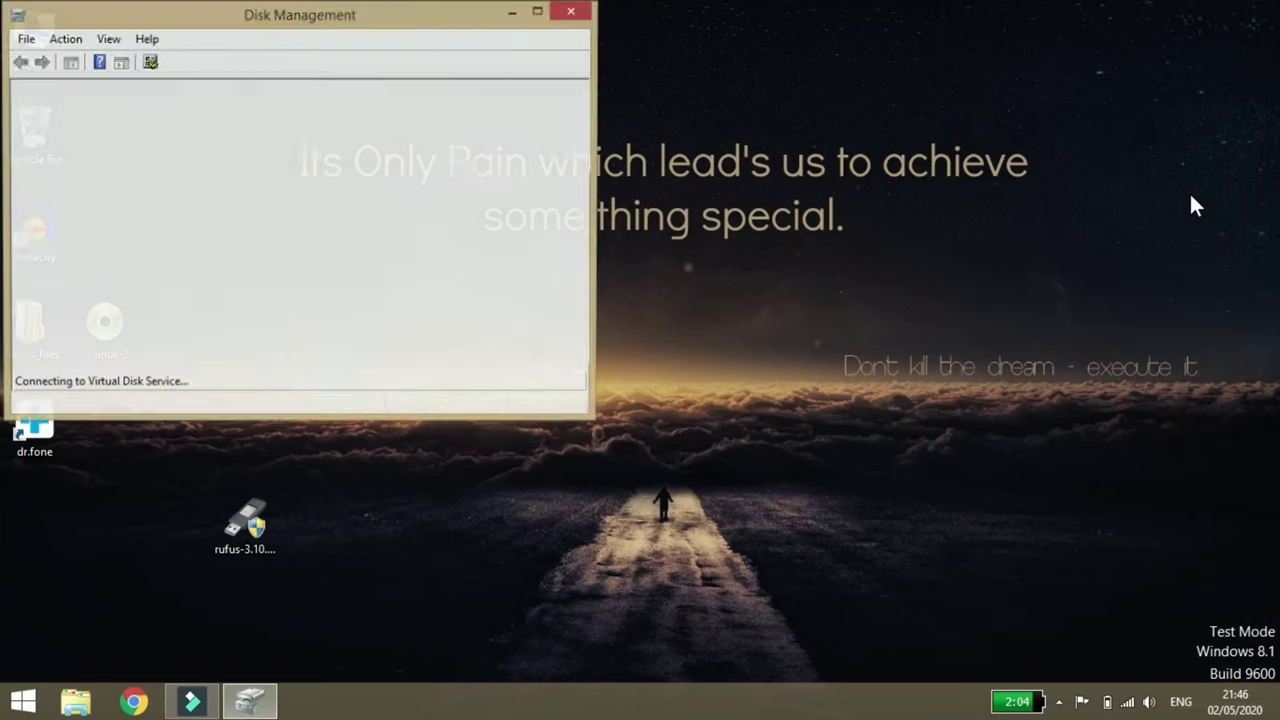
left_click_drag(380, 14, 795, 103)
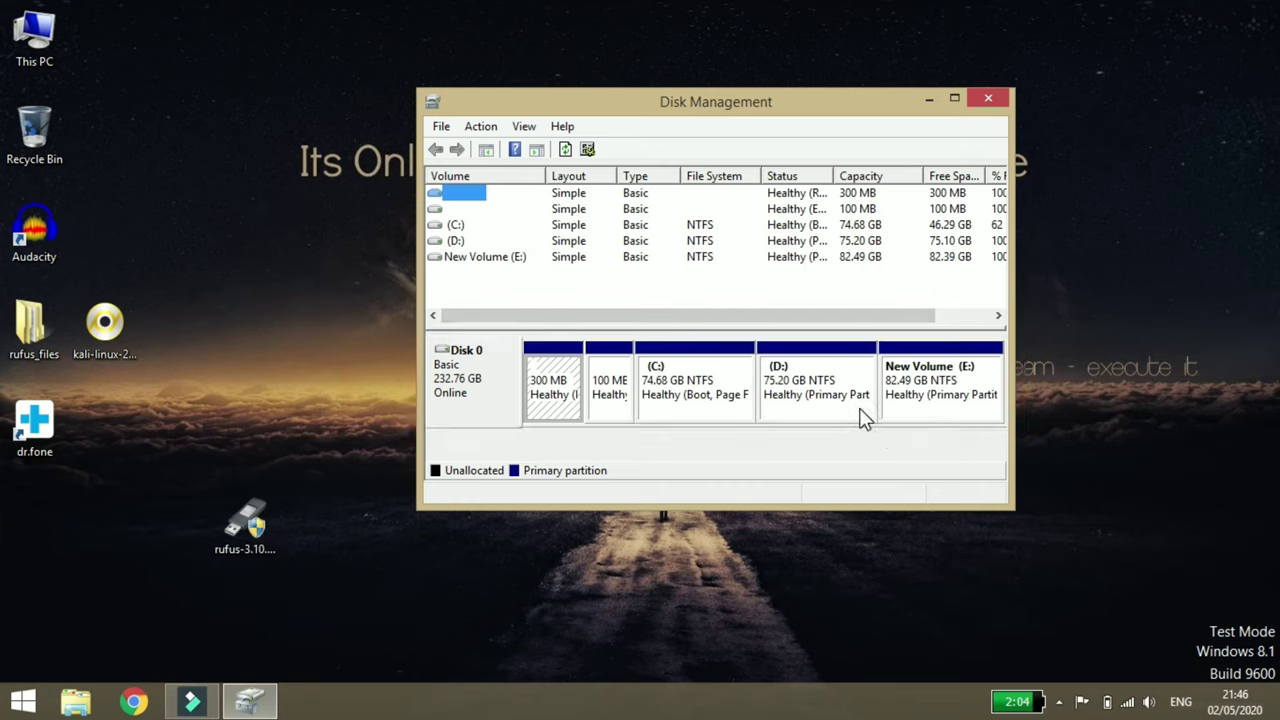
Delete the New Volume (E:) partition on Disk 0, accepting the data loss, and select the resulting unallocated space
left_click(899, 398)
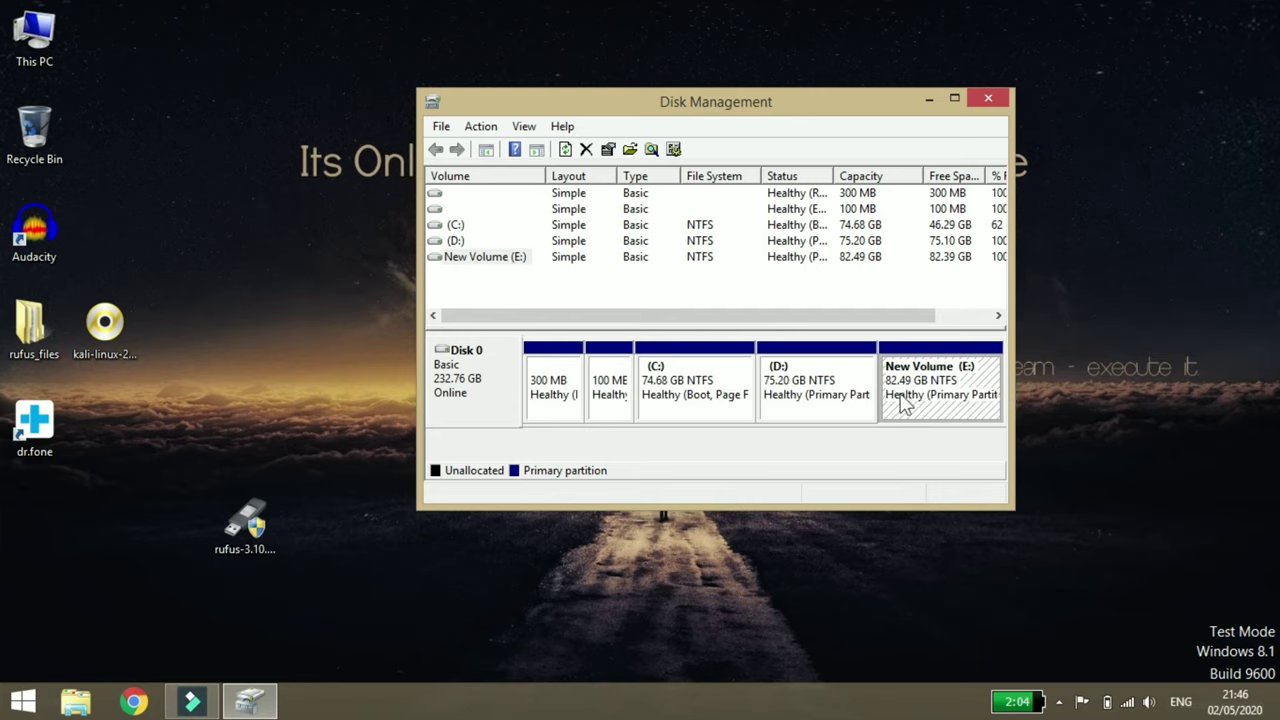
right_click(981, 361)
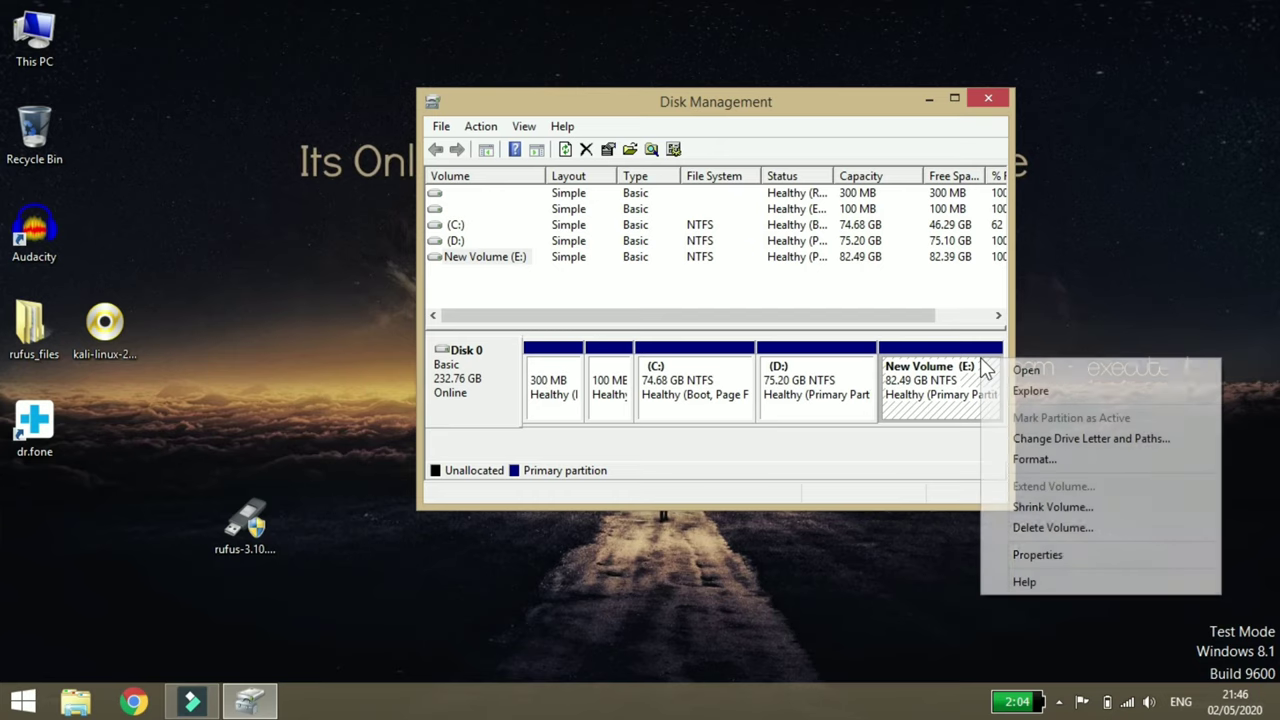
left_click(1114, 530)
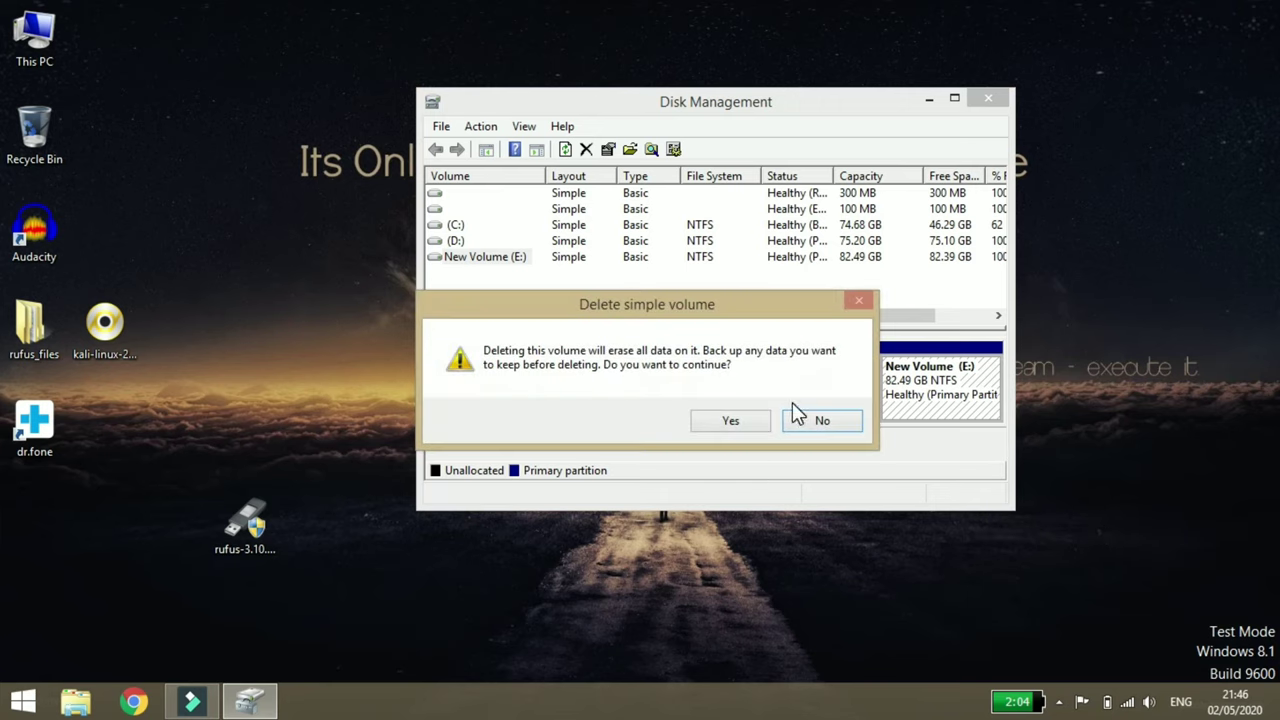
left_click(753, 420)
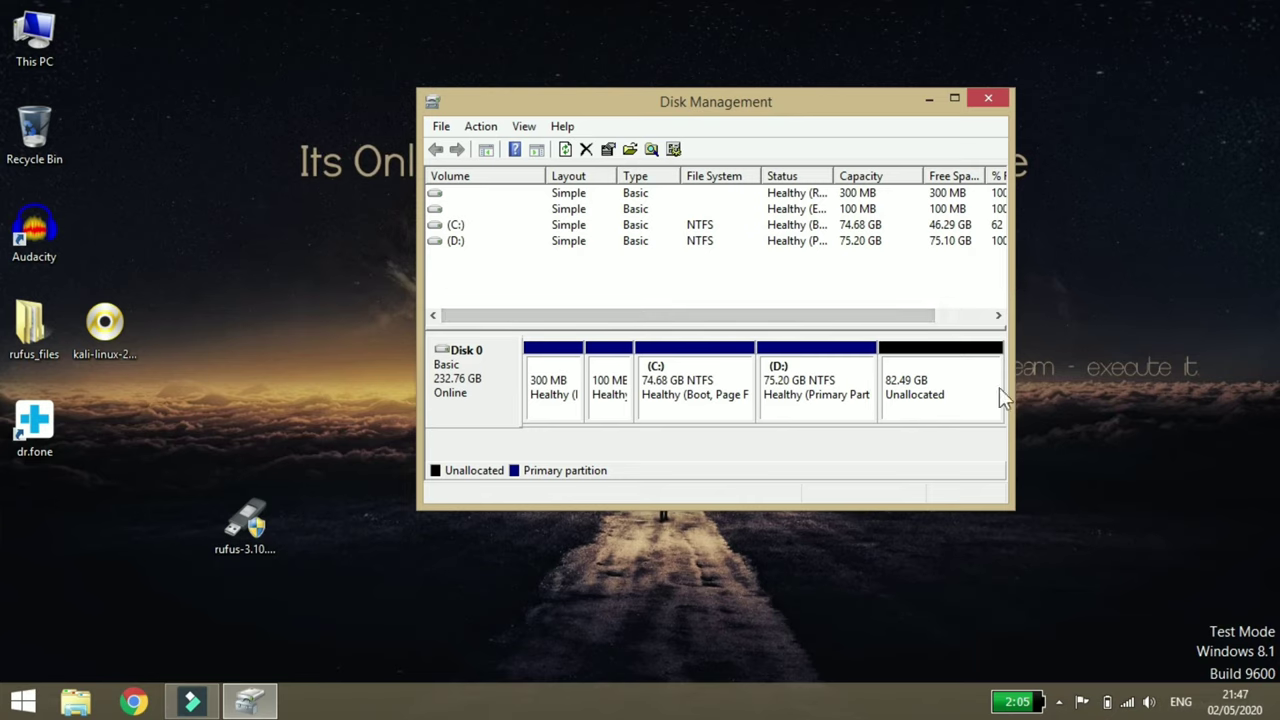
left_click(919, 397)
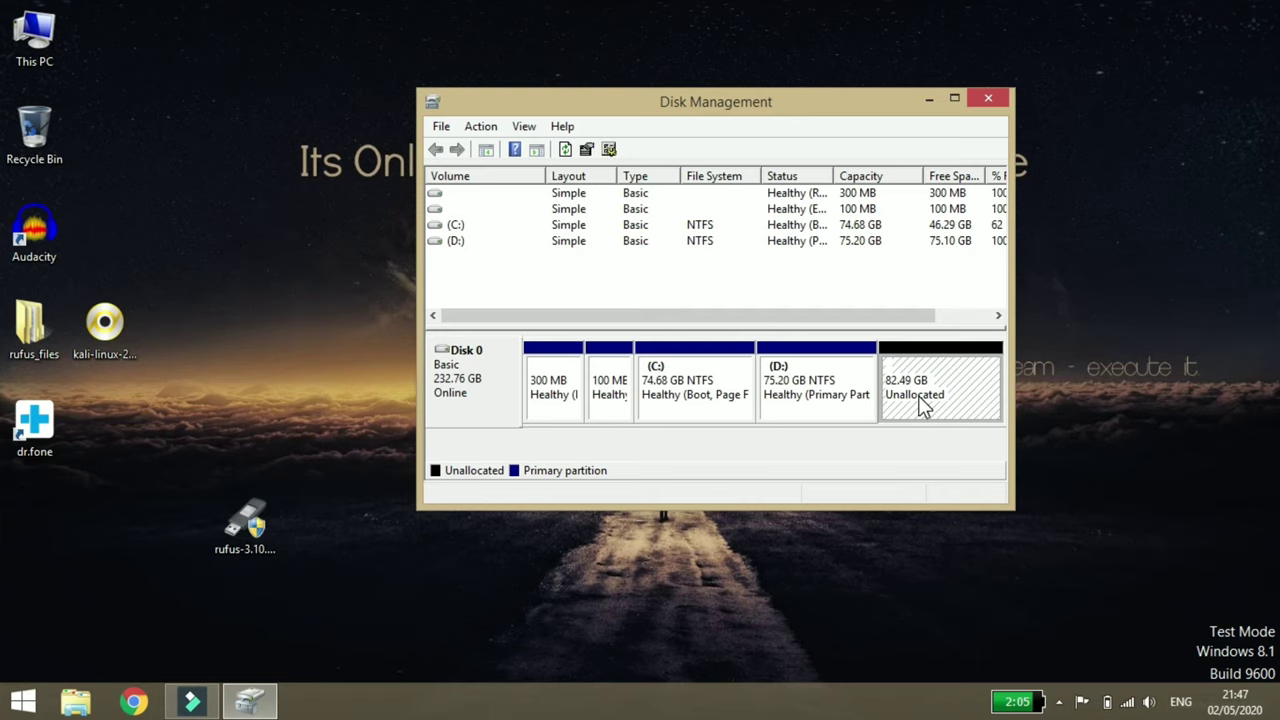